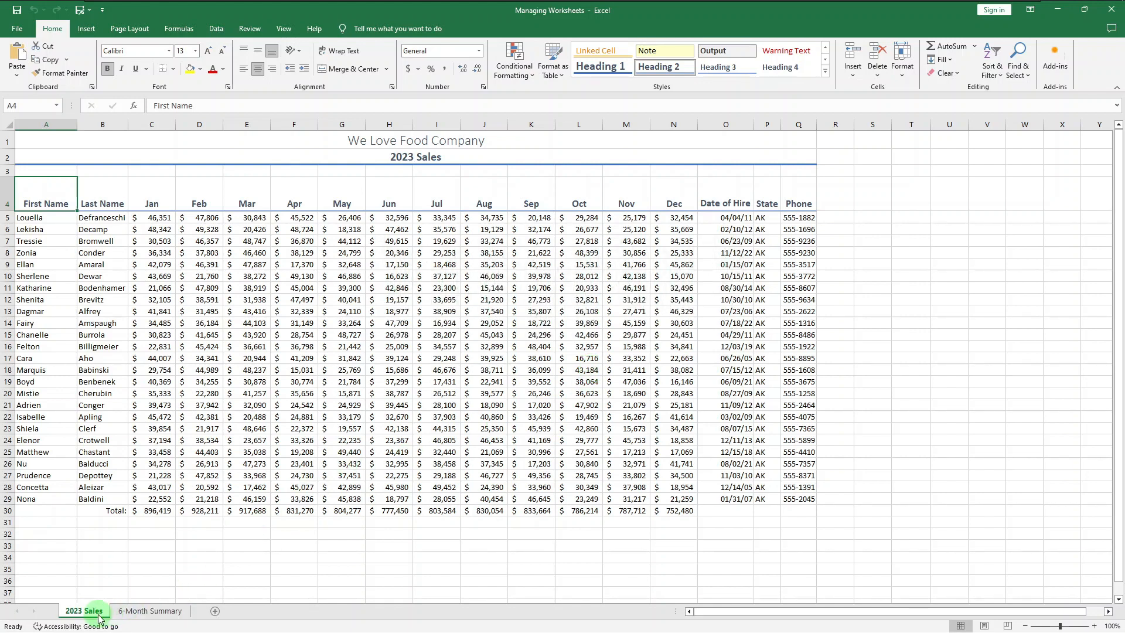
Step: Insert two new blank worksheets into the workbook
{"action": "left_click", "coordinate": [216, 612]}
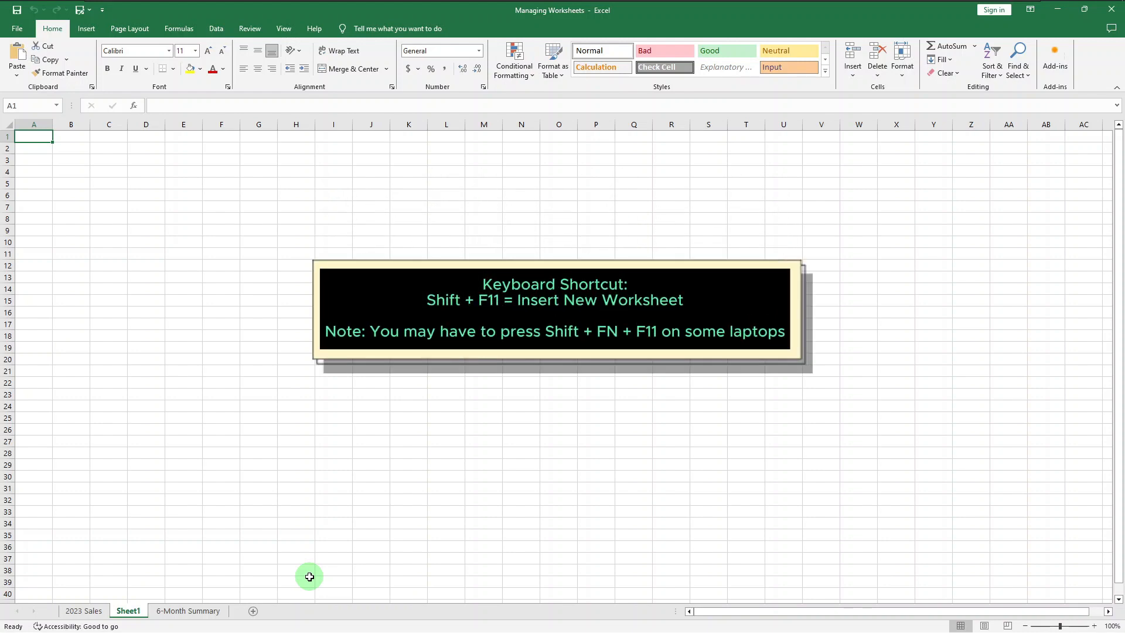
{"action": "key", "text": "shift+F11"}
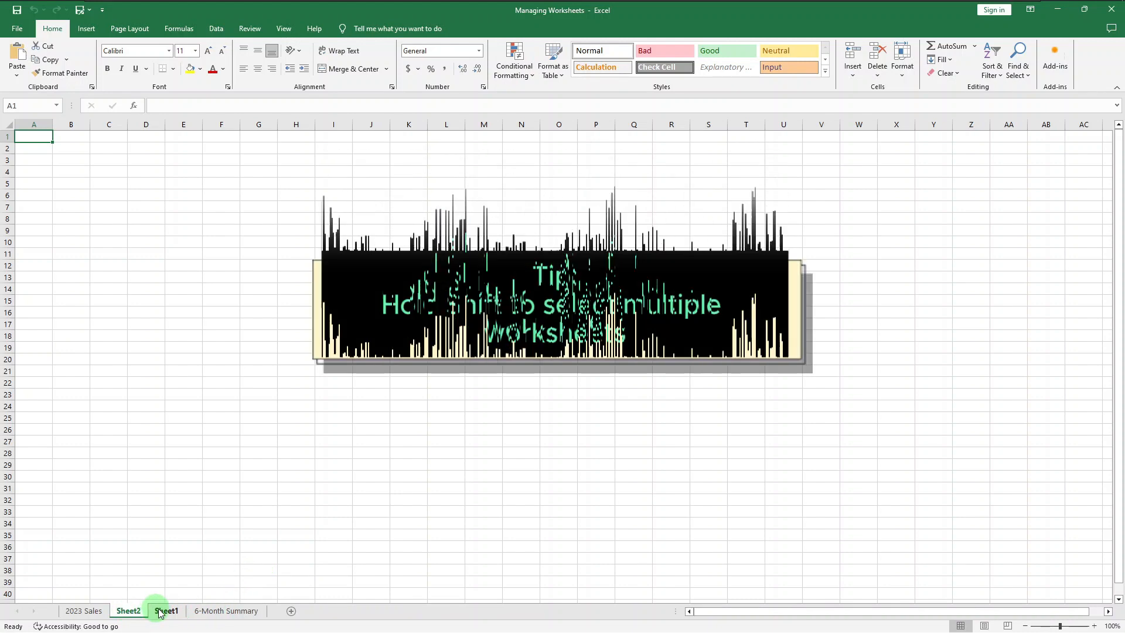
Step: Group Sheet2, Sheet1 and 6-Month Summary and insert three new worksheets at once
{"action": "left_click", "coordinate": [228, 611], "text": "shift"}
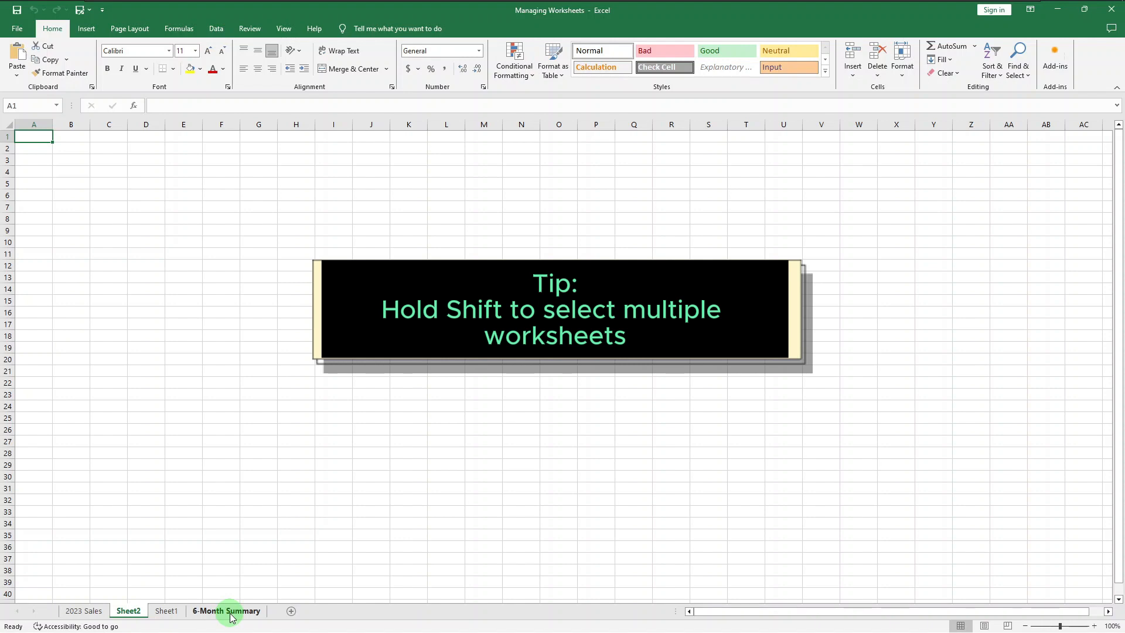
{"action": "left_click", "coordinate": [230, 611], "text": "shift"}
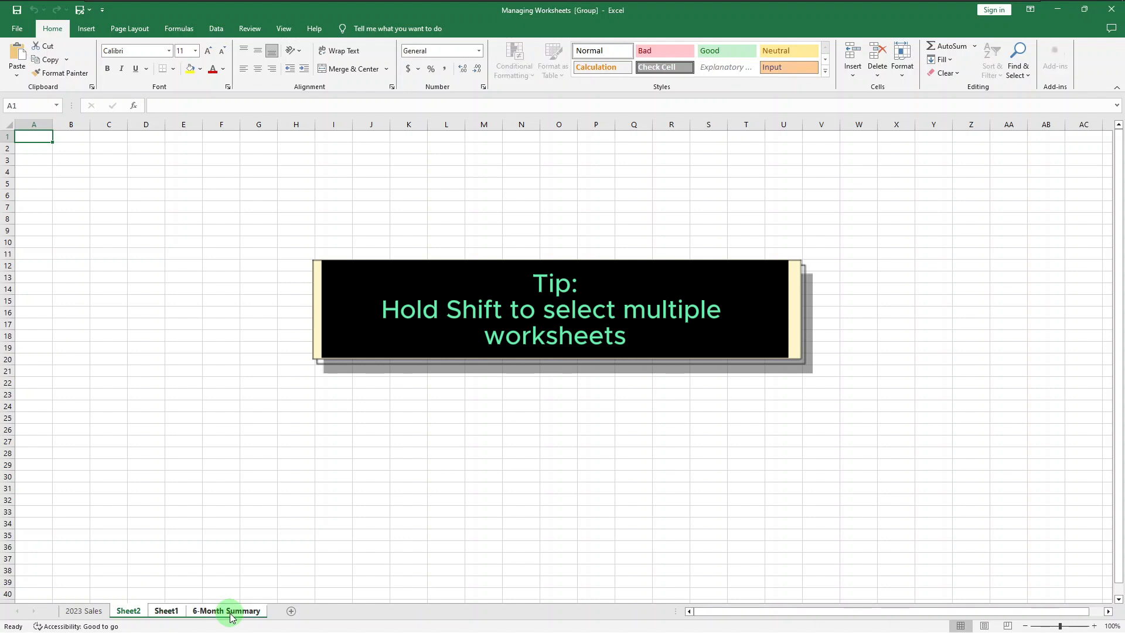
{"action": "right_click", "coordinate": [230, 611]}
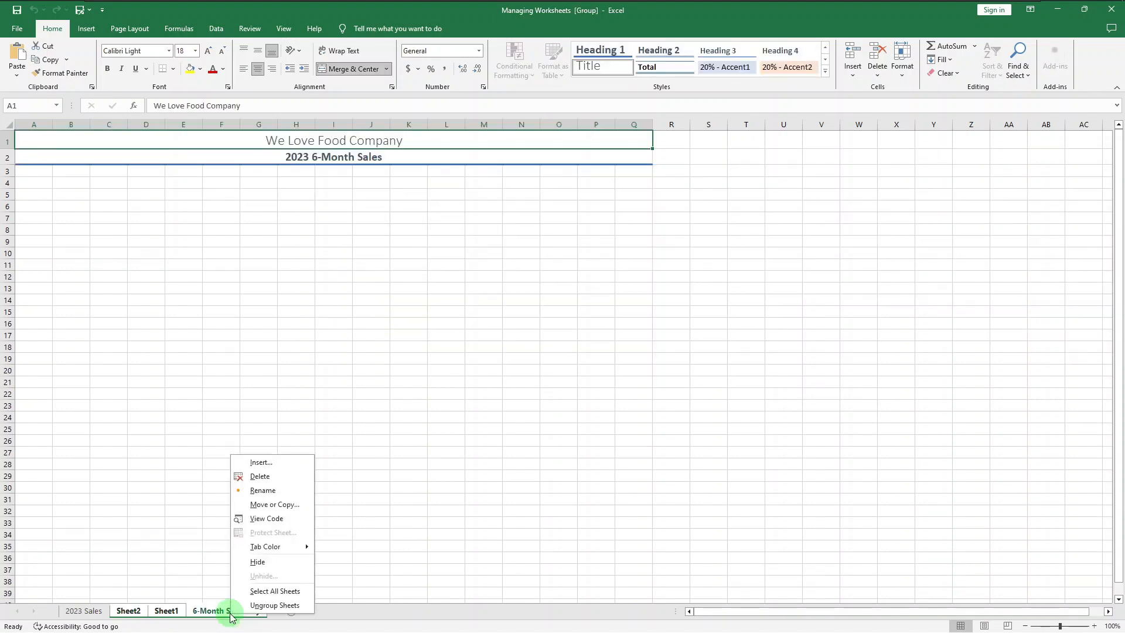
{"action": "left_click", "coordinate": [288, 465]}
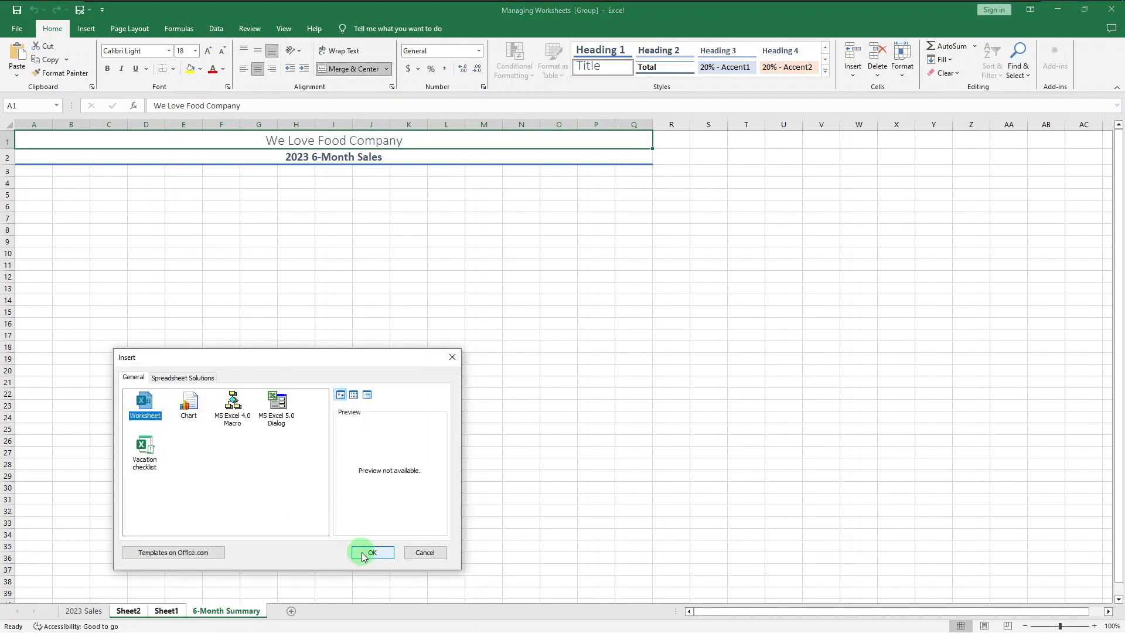
{"action": "left_click", "coordinate": [372, 552]}
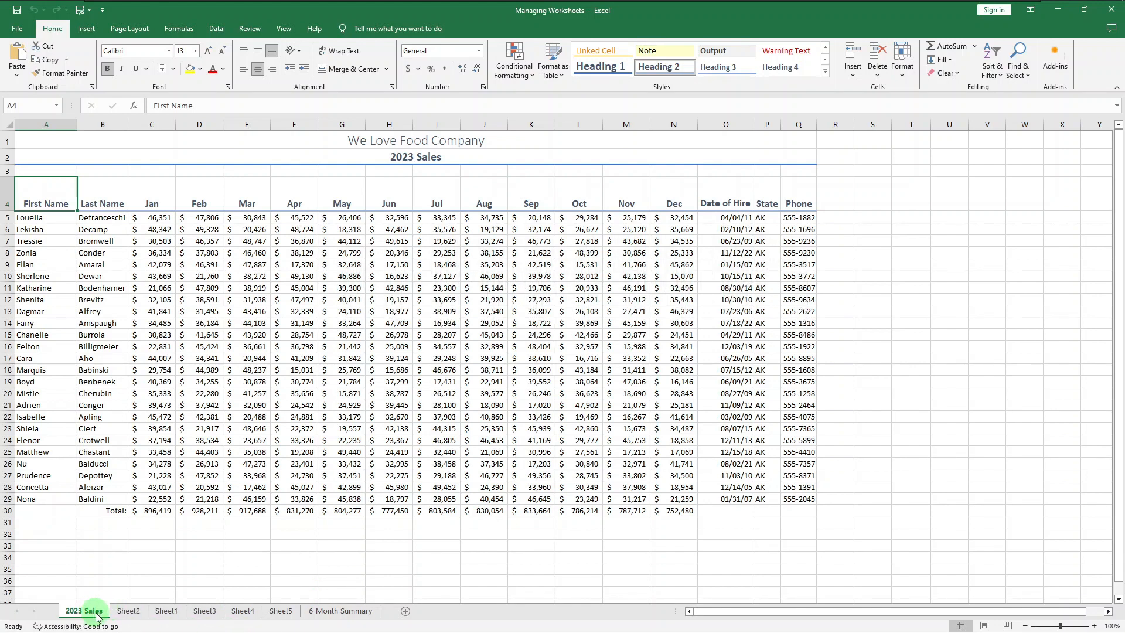
Step: Move the 2023 Sales sheet so it sits between Sheet4 and Sheet5
{"action": "left_click", "coordinate": [246, 613], "text": "ctrl"}
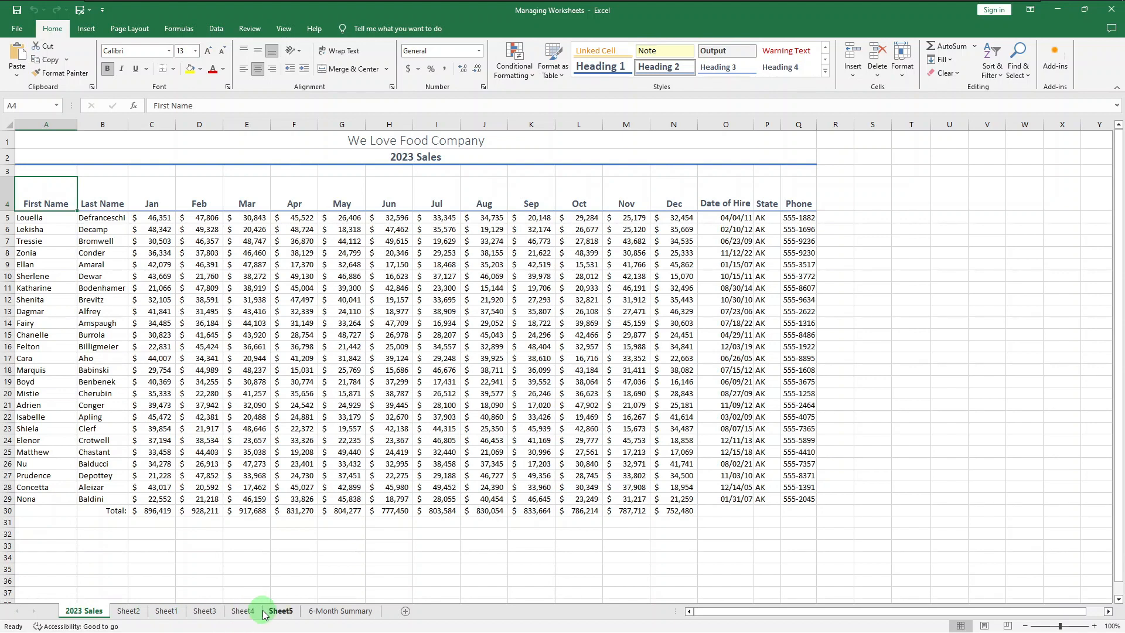
{"action": "left_click", "coordinate": [86, 613]}
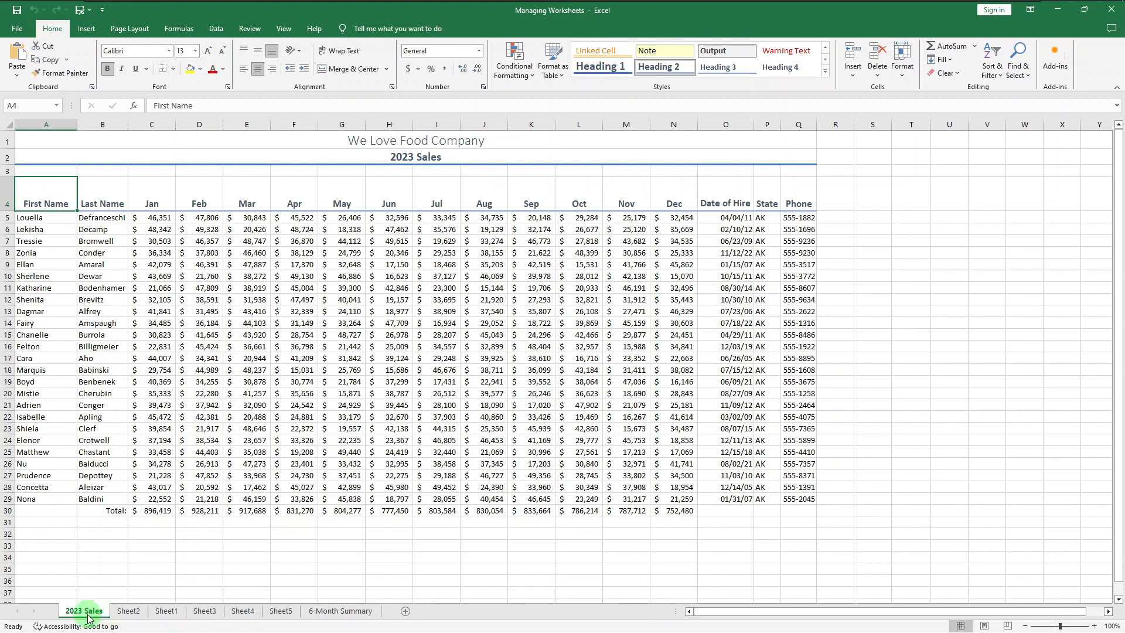
{"action": "left_click_drag", "start_coordinate": [89, 615], "coordinate": [264, 615]}
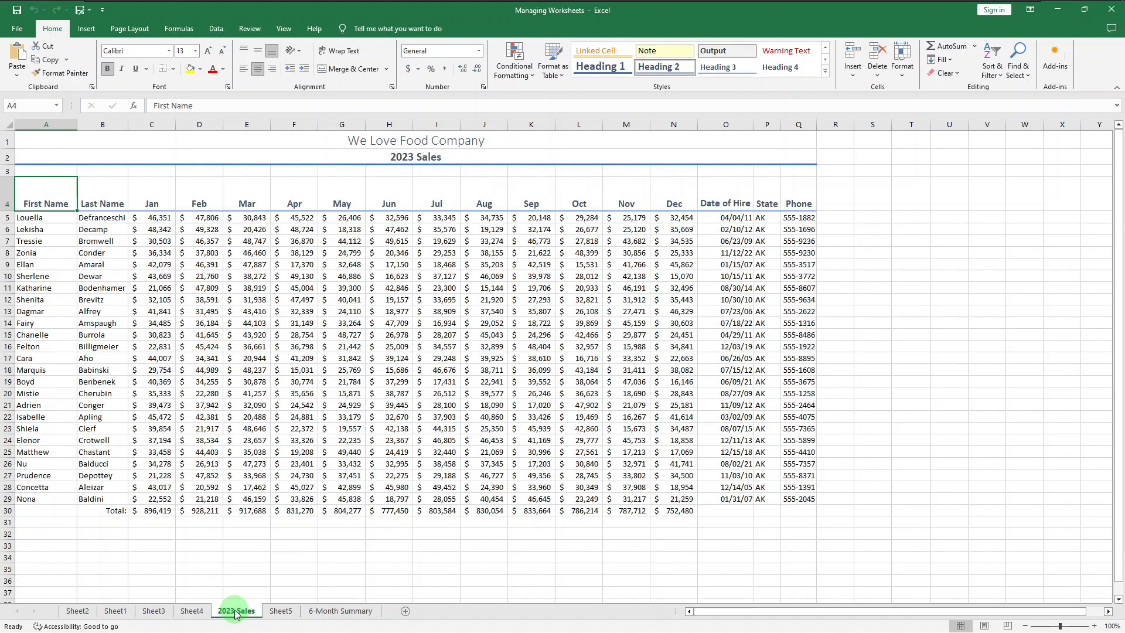
Step: Copy the 2023 Sales sheet by dragging a duplicate next to it, before Sheet5
{"action": "left_click_drag", "start_coordinate": [235, 614], "coordinate": [273, 614]}
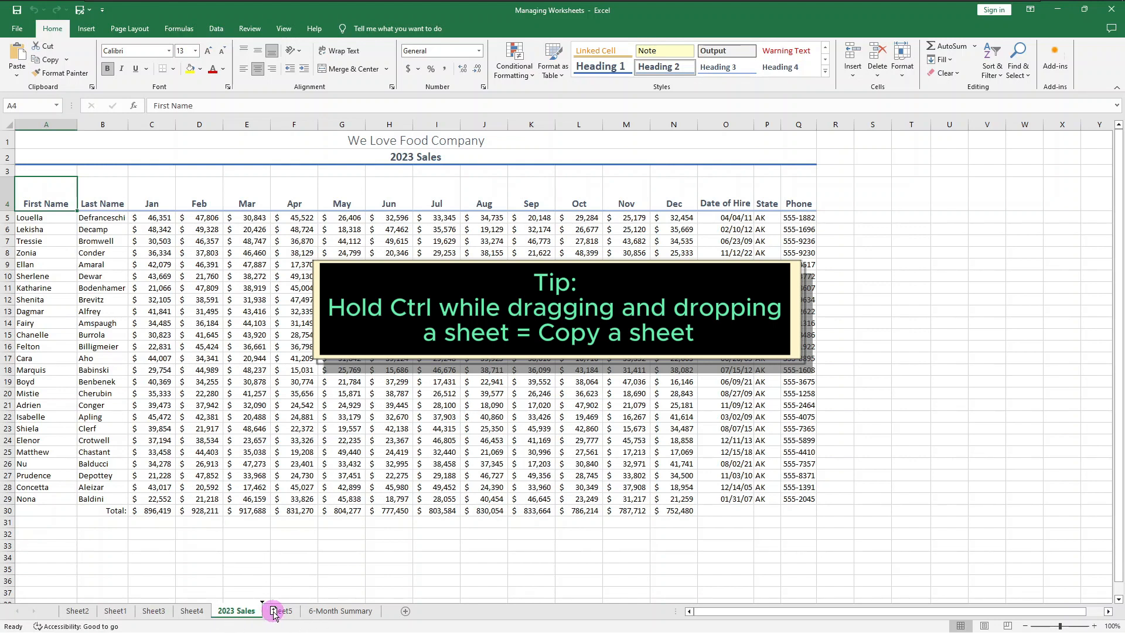
{"action": "left_click_drag", "start_coordinate": [273, 614], "coordinate": [276, 614]}
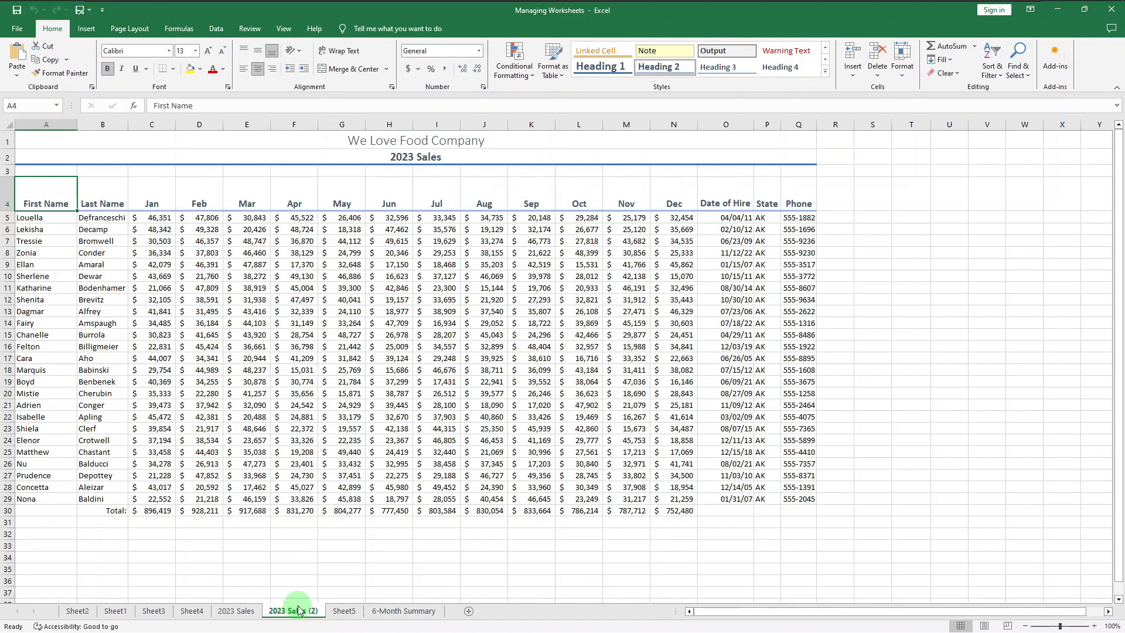
Step: Copy the 2023 Sales (2) sheet into a new workbook using Move or Copy with Create a copy checked
{"action": "right_click", "coordinate": [298, 610]}
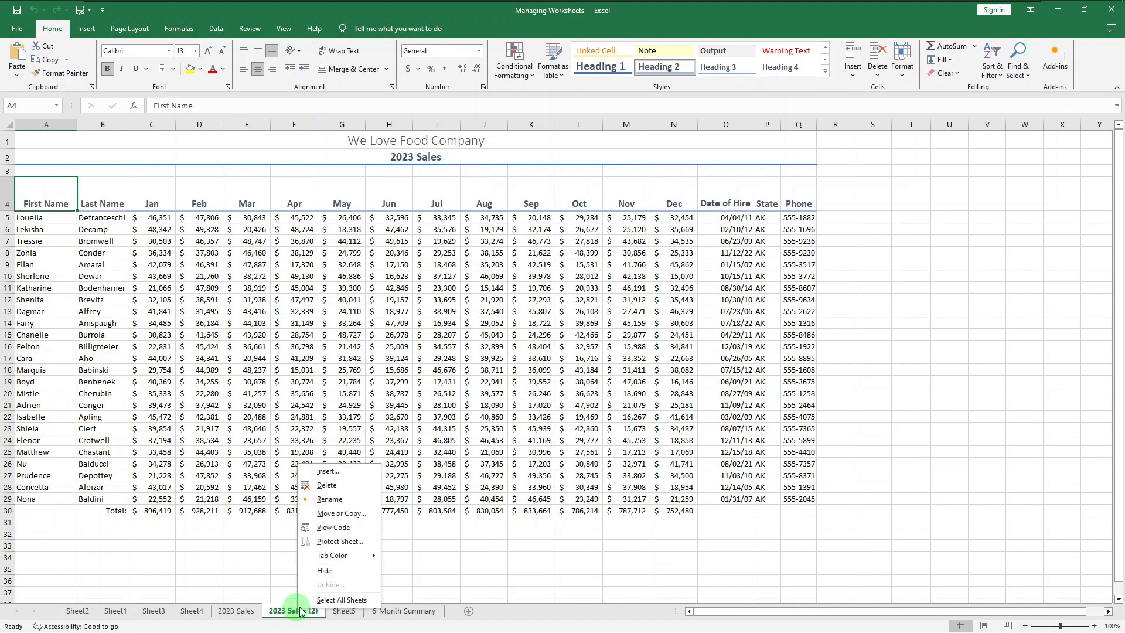
{"action": "left_click", "coordinate": [378, 514]}
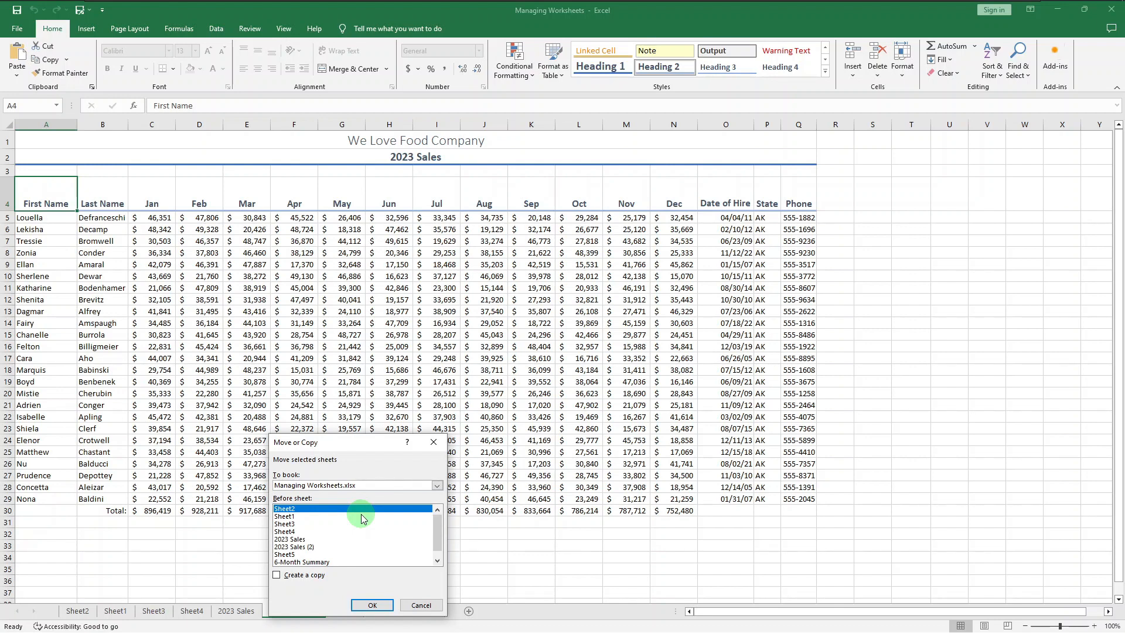
{"action": "left_click", "coordinate": [424, 484]}
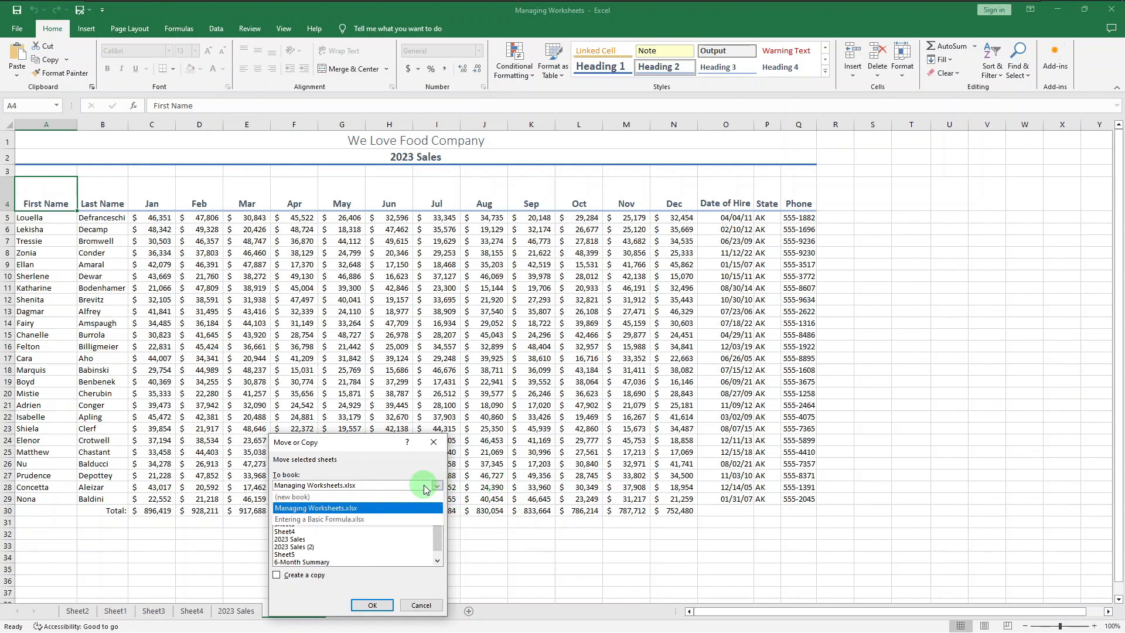
{"action": "left_click", "coordinate": [413, 519]}
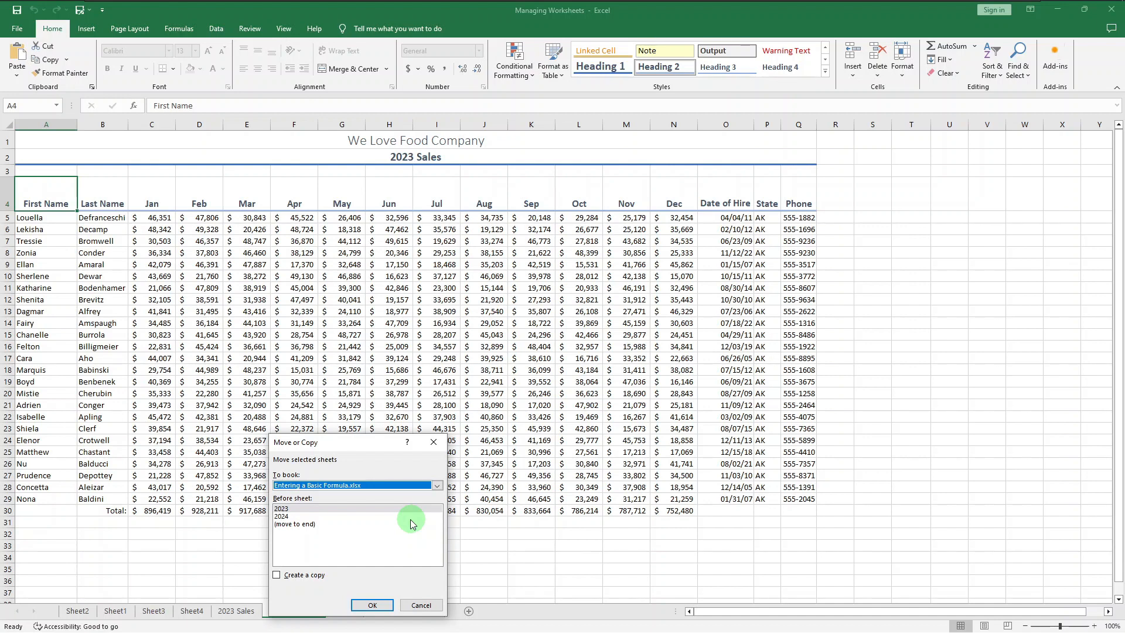
{"action": "left_click", "coordinate": [408, 489]}
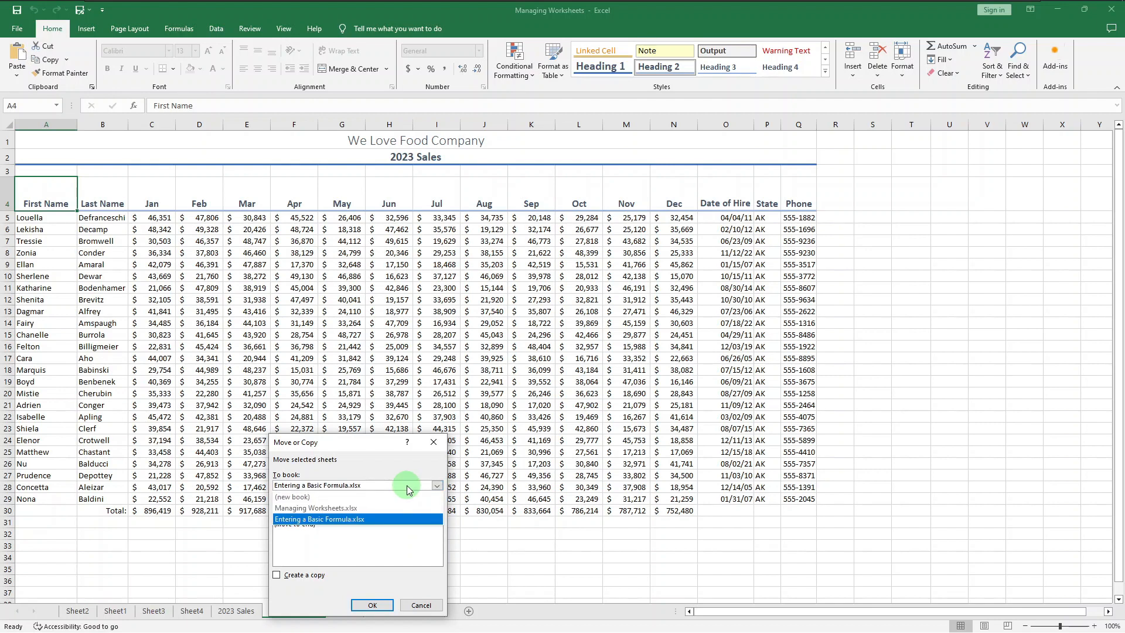
{"action": "left_click", "coordinate": [399, 495]}
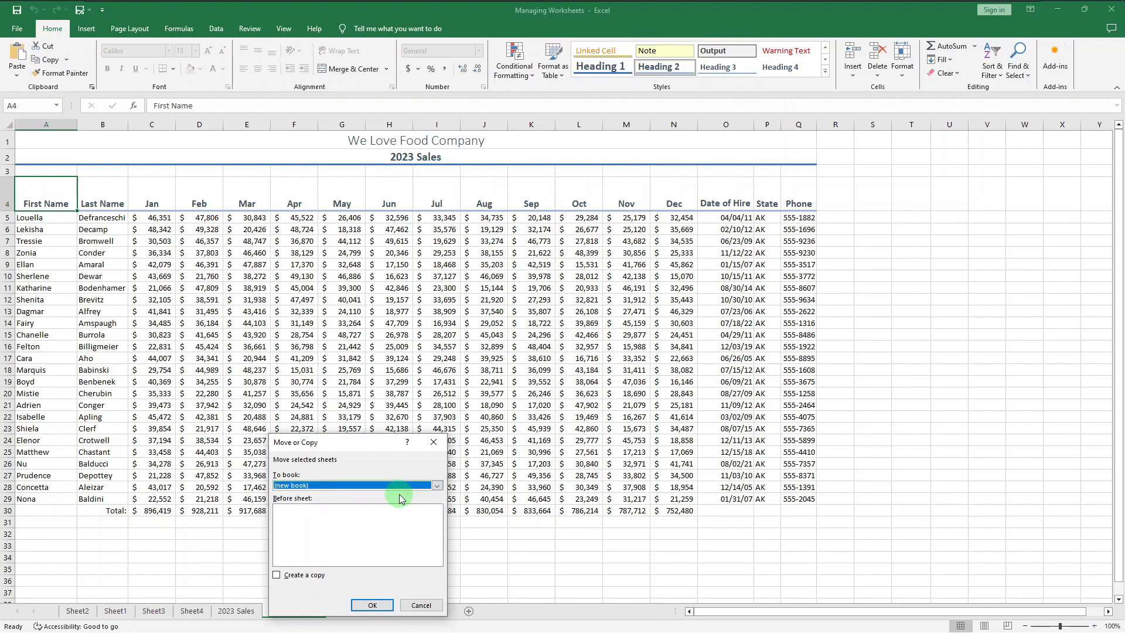
{"action": "left_click", "coordinate": [310, 576]}
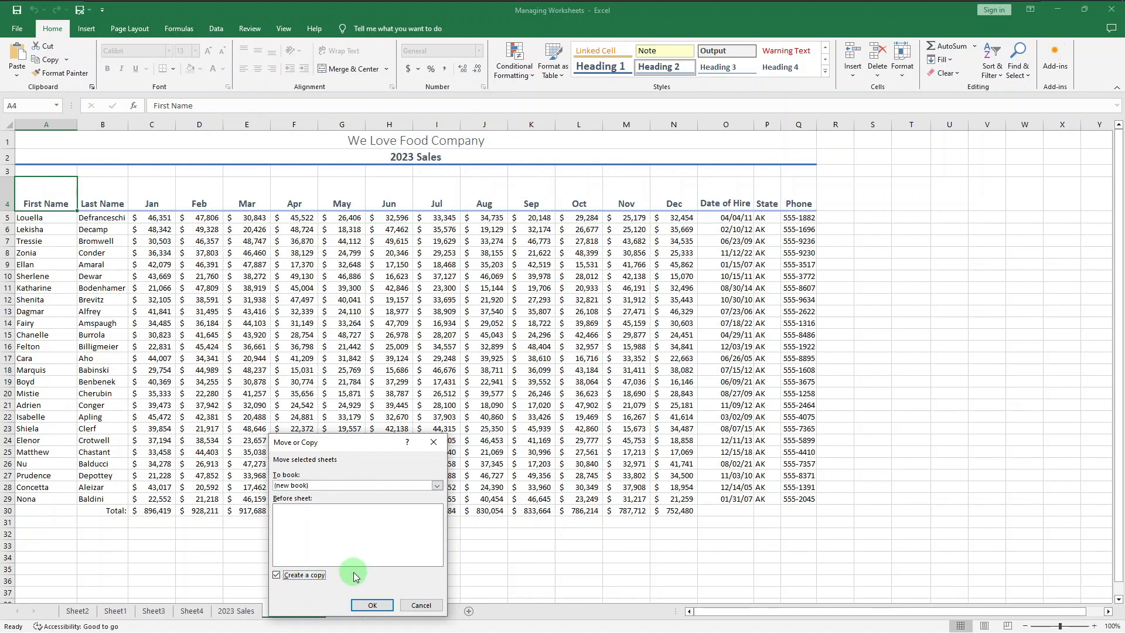
{"action": "left_click", "coordinate": [369, 606]}
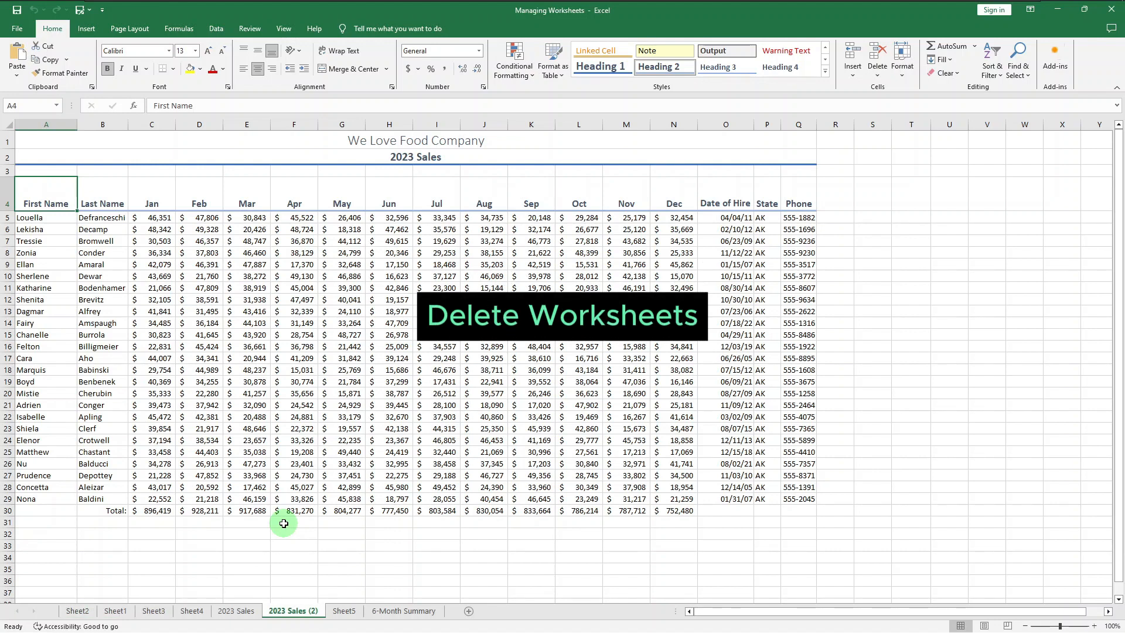
Step: Delete the Sheet2 worksheet
{"action": "left_click", "coordinate": [82, 612]}
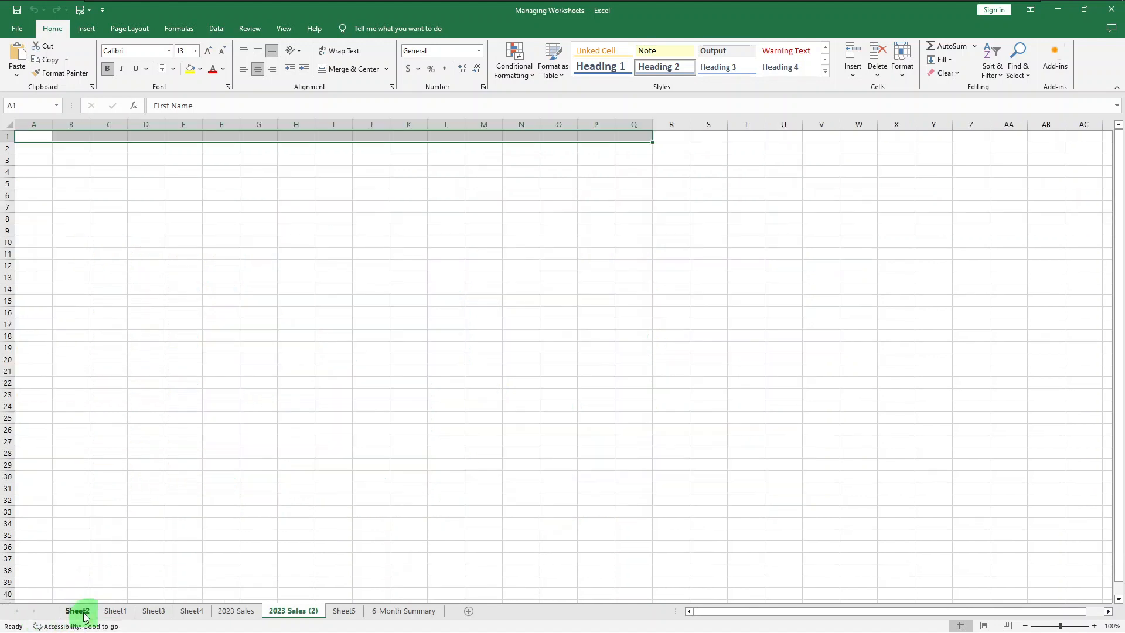
{"action": "right_click", "coordinate": [84, 617]}
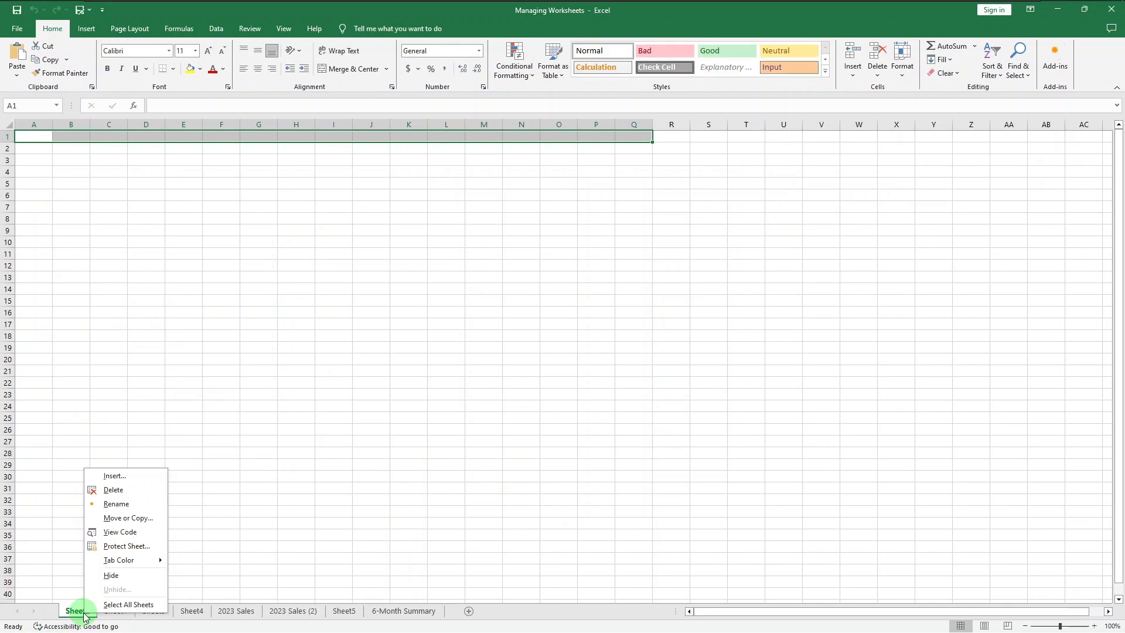
{"action": "left_click", "coordinate": [135, 490]}
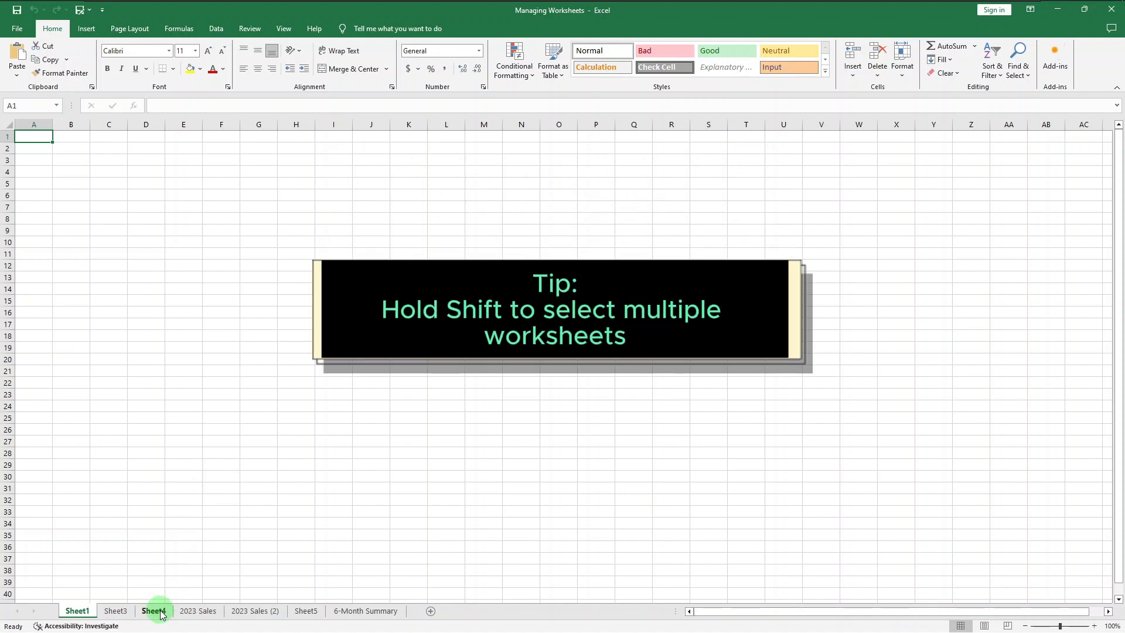
Step: Select Sheet1, Sheet3, Sheet4 and Sheet5 together and delete them
{"action": "left_click", "coordinate": [161, 613], "text": "shift"}
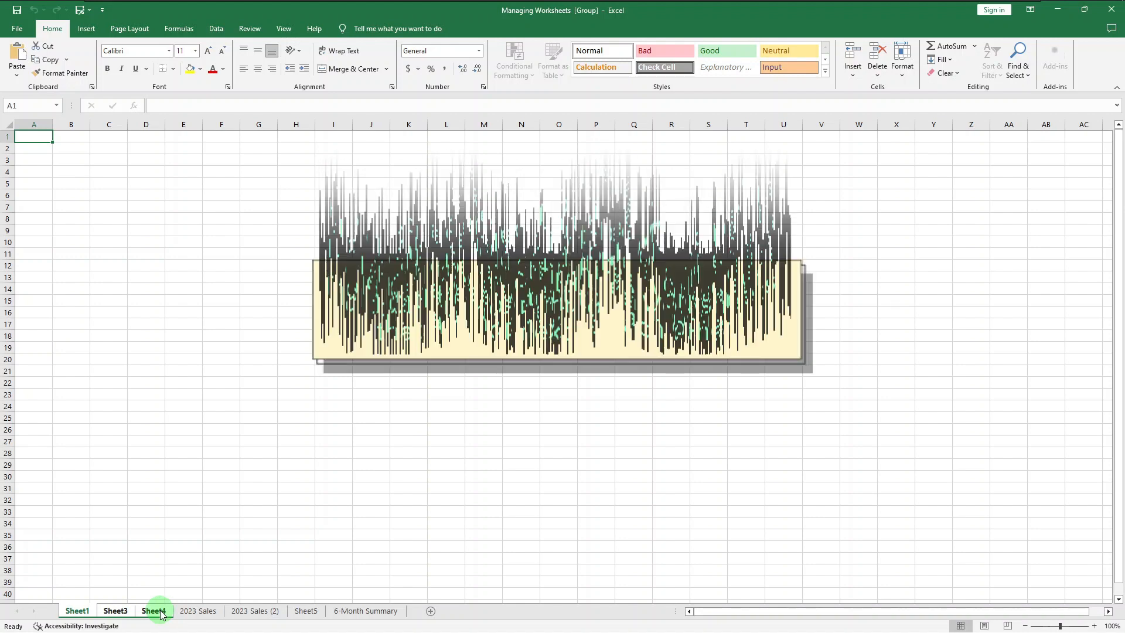
{"action": "left_click", "coordinate": [307, 611], "text": "ctrl"}
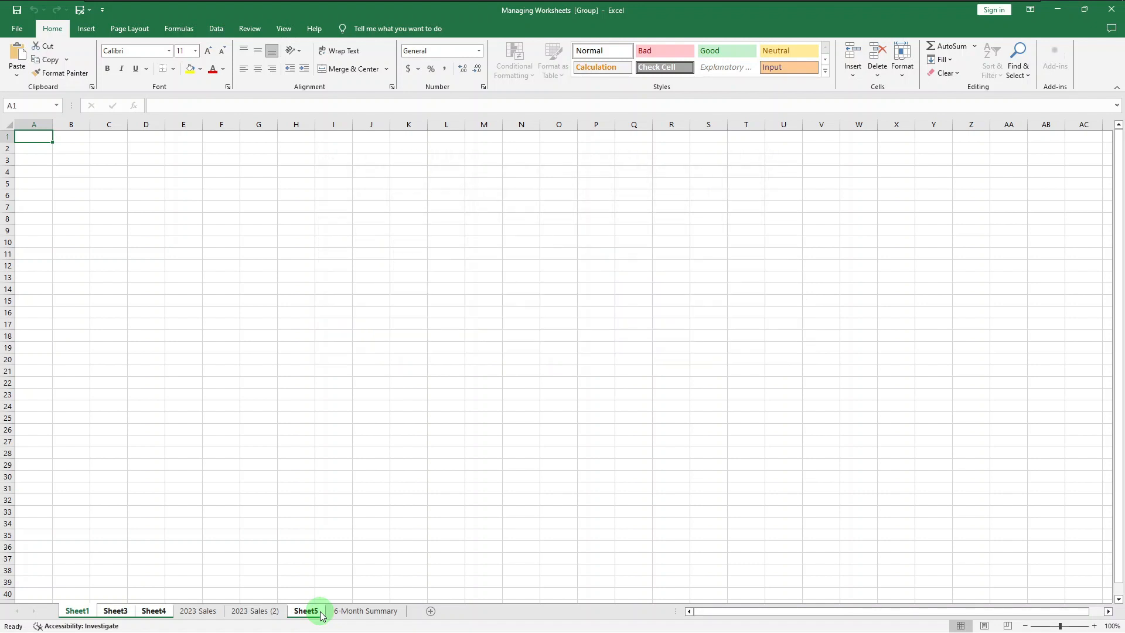
{"action": "right_click", "coordinate": [320, 614]}
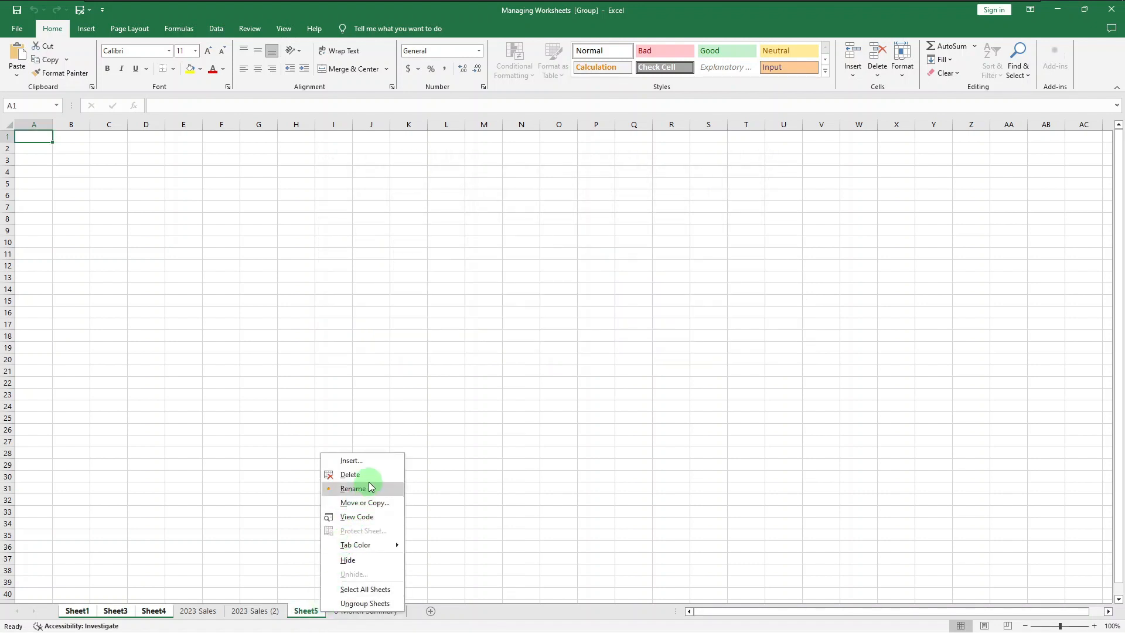
{"action": "left_click", "coordinate": [369, 474]}
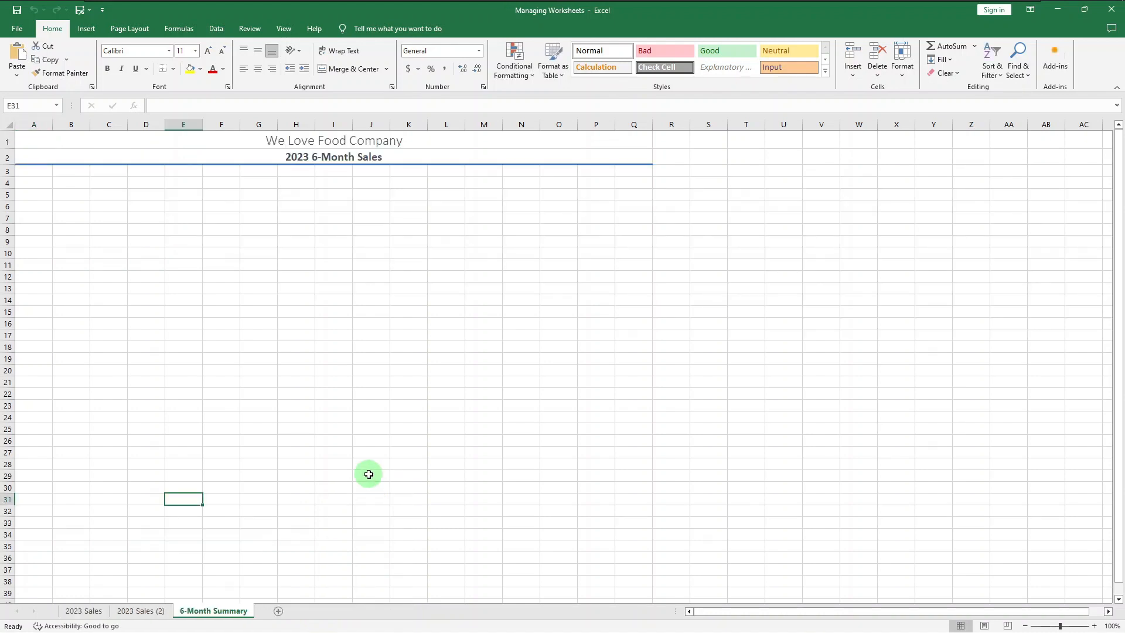
{"action": "key", "text": "ctrl+Home"}
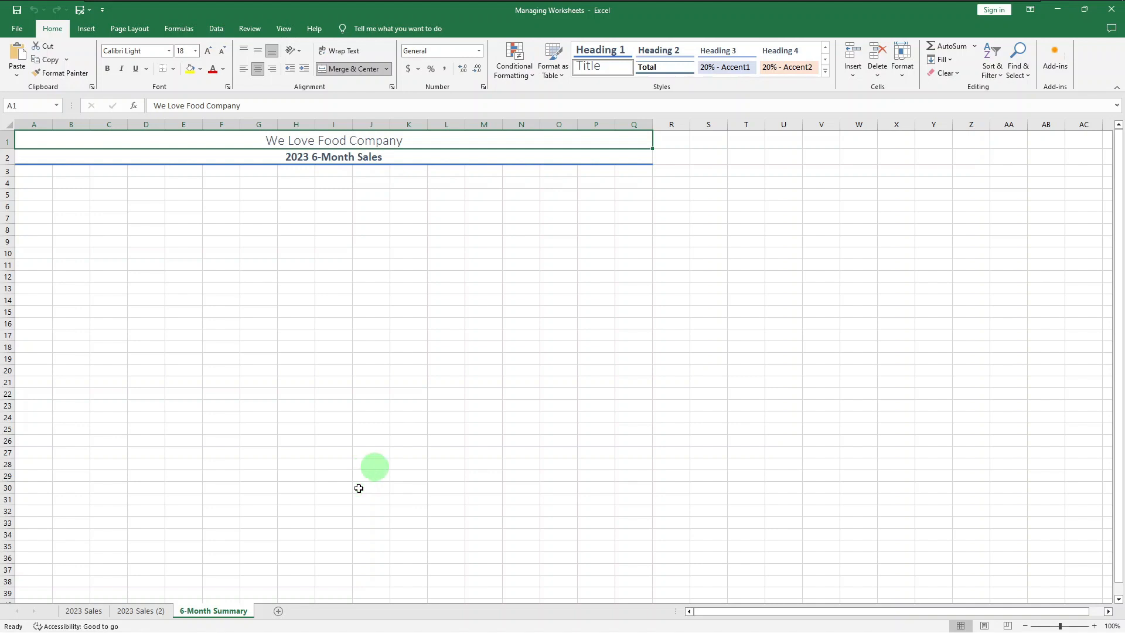
{"action": "right_click", "coordinate": [228, 619]}
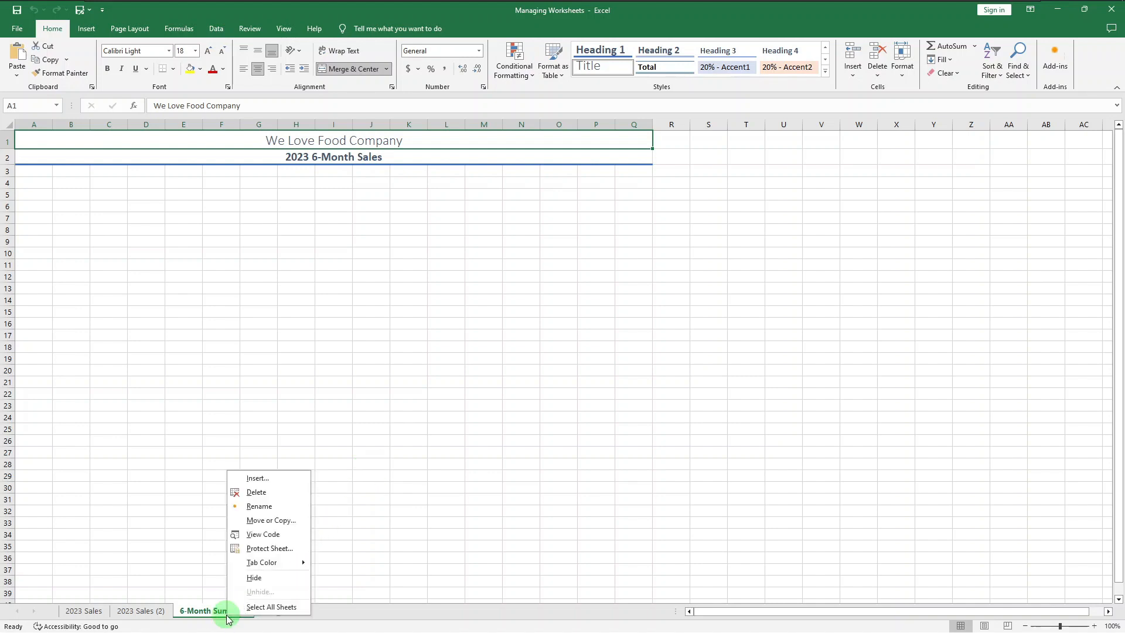
{"action": "left_click", "coordinate": [281, 496]}
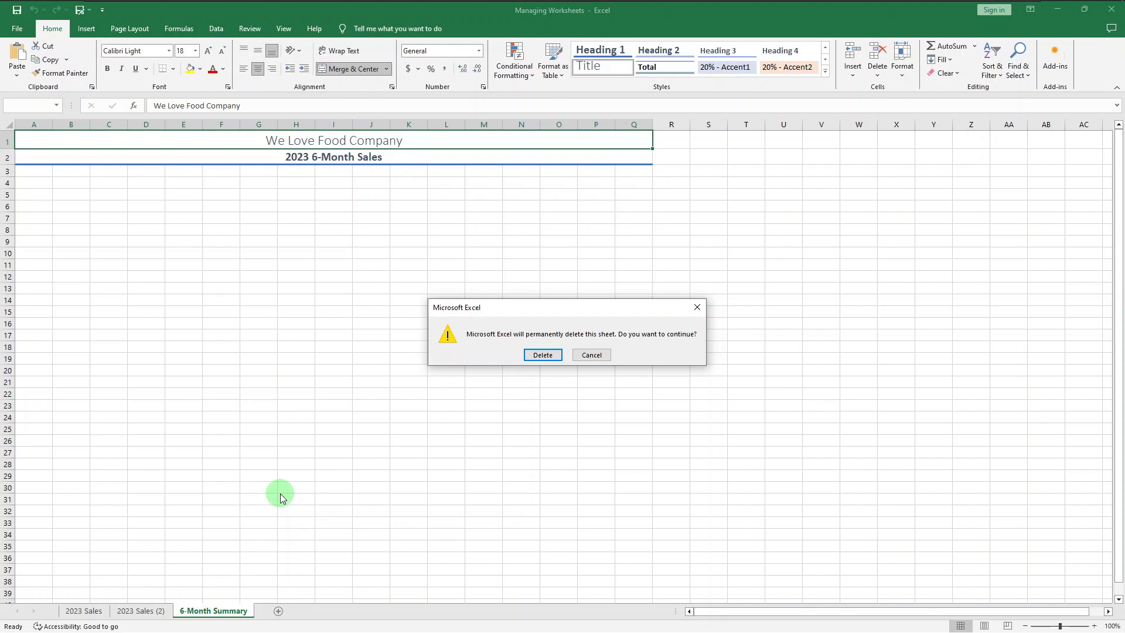
{"action": "left_click", "coordinate": [597, 355]}
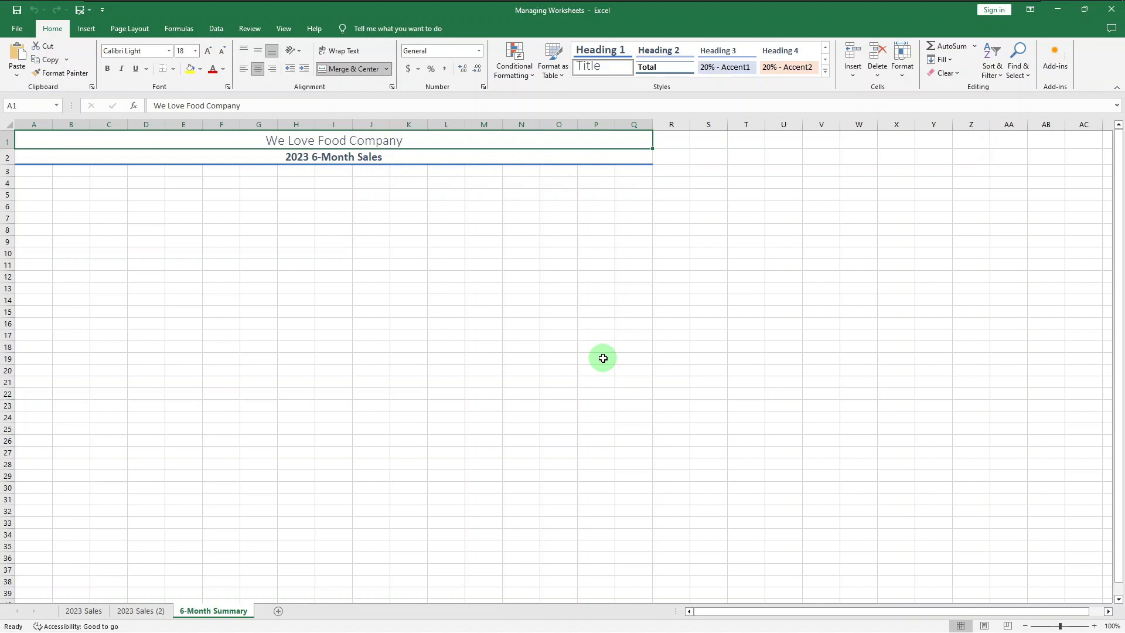
Step: Rename the 2023 Sales (2) sheet to 2024 Sales
{"action": "left_click", "coordinate": [140, 611]}
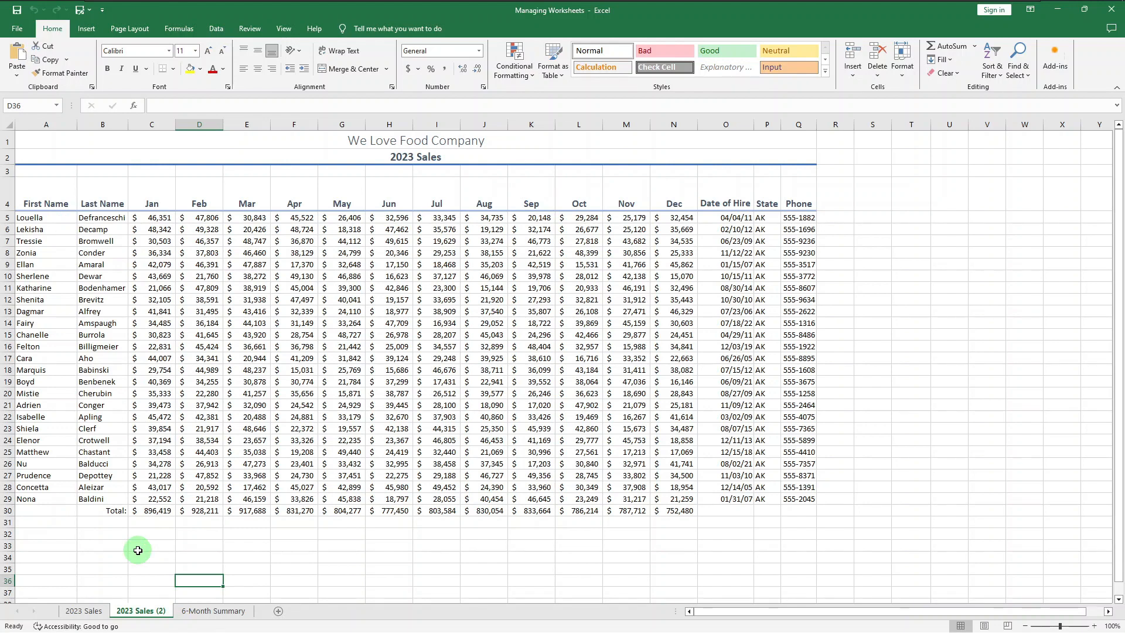
{"action": "double_click", "coordinate": [133, 611]}
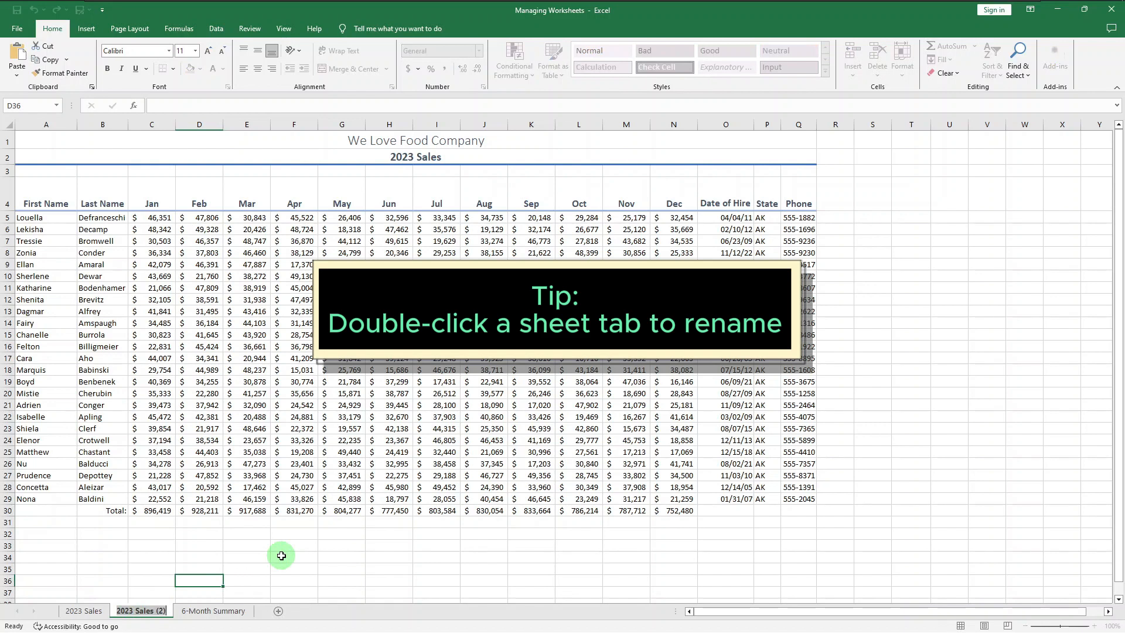
{"action": "type", "text": "2024 Sale"}
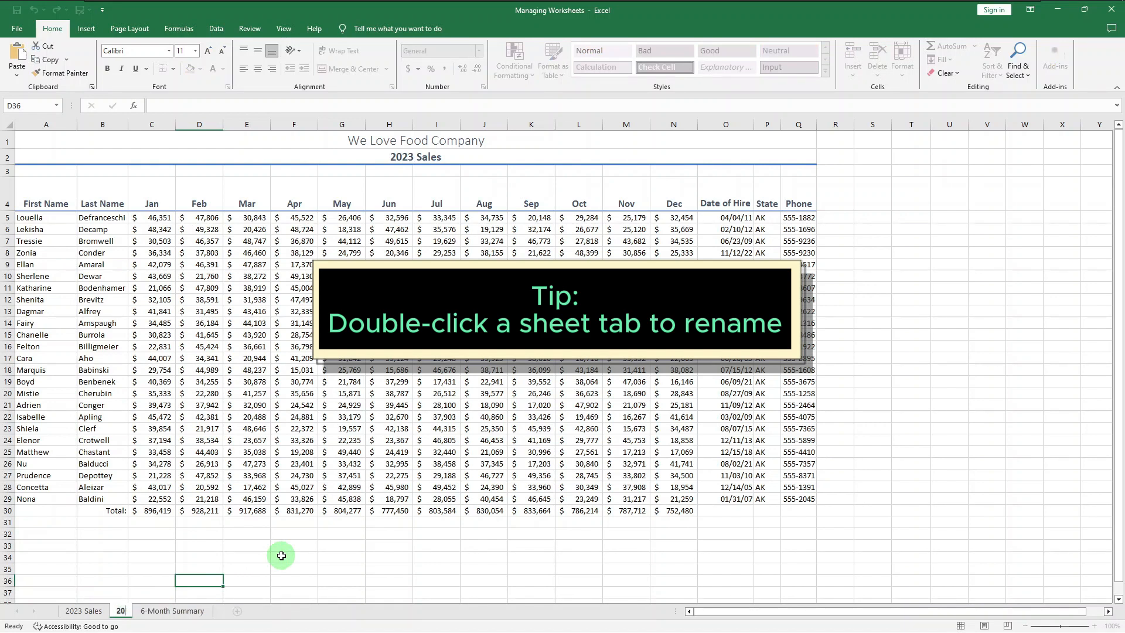
{"action": "type", "text": "s"}
{"action": "key", "text": "Return"}
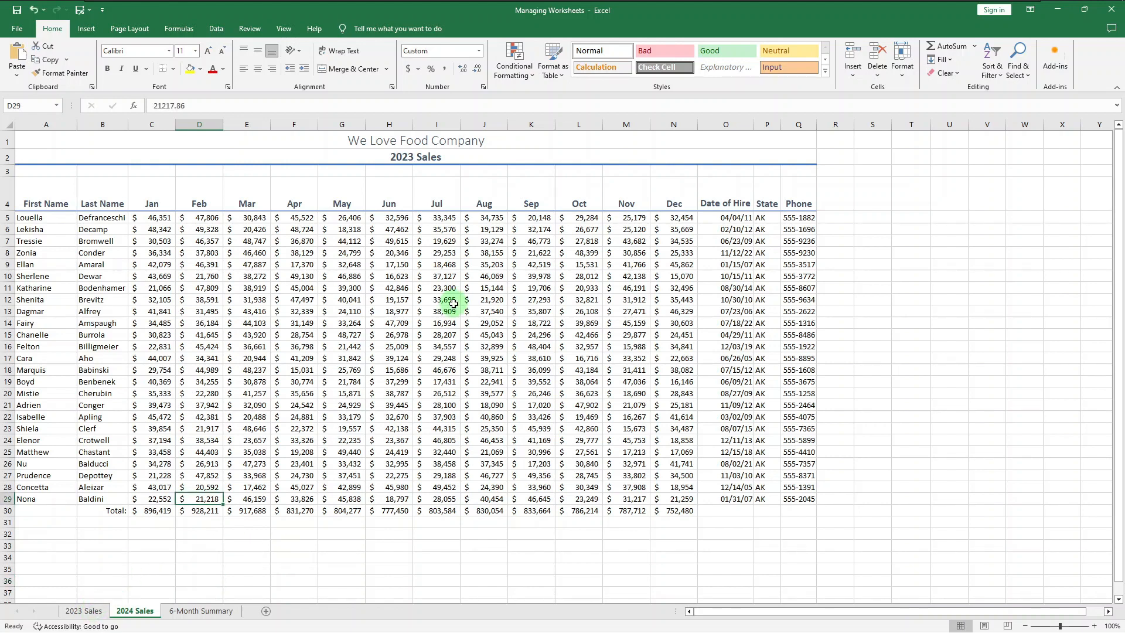
{"action": "left_click", "coordinate": [177, 613]}
{"action": "right_click", "coordinate": [177, 612]}
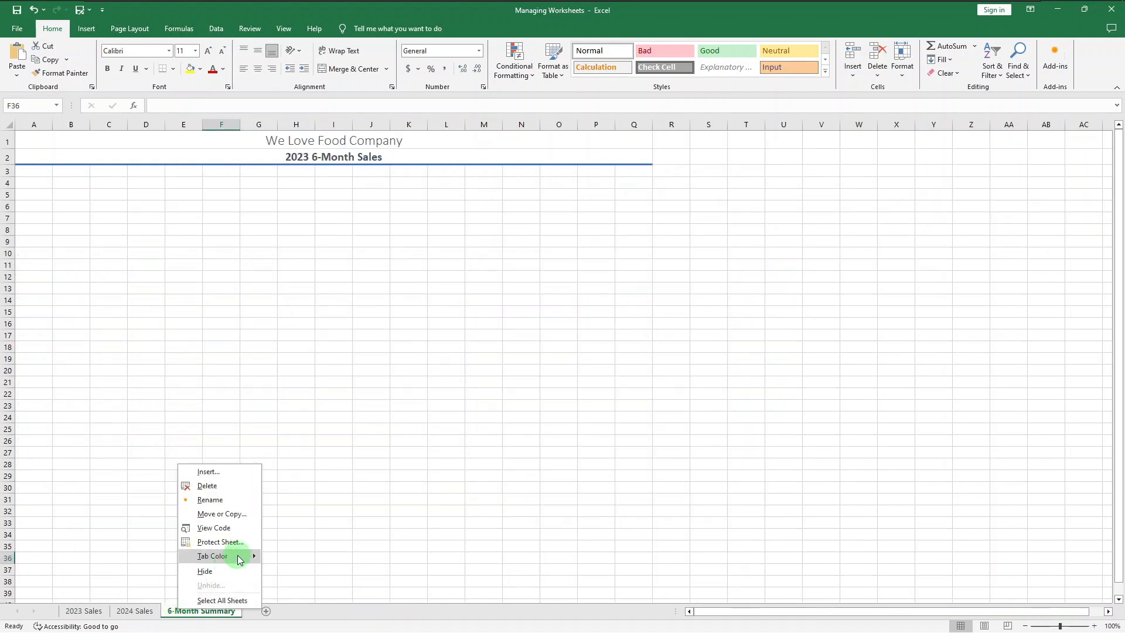
{"action": "mouse_move", "coordinate": [238, 558]}
{"action": "left_click", "coordinate": [312, 596]}
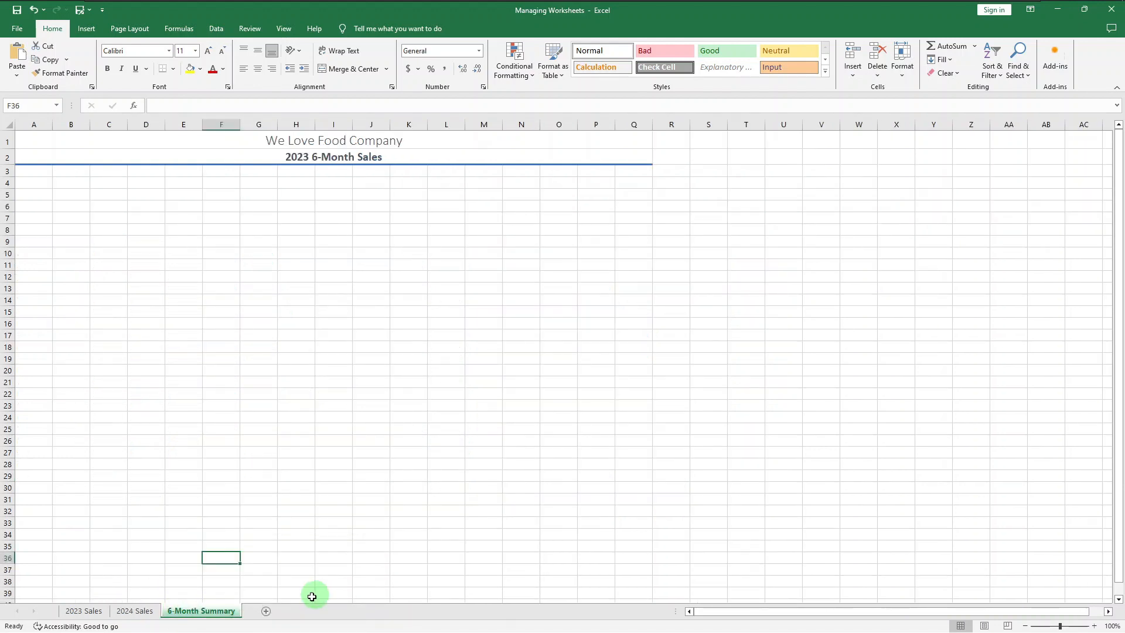
Step: Group the 2023 Sales, 2024 Sales and 6-Month Summary sheets and set their tab color to green
{"action": "left_click", "coordinate": [92, 612]}
{"action": "left_click", "coordinate": [133, 613], "text": "ctrl"}
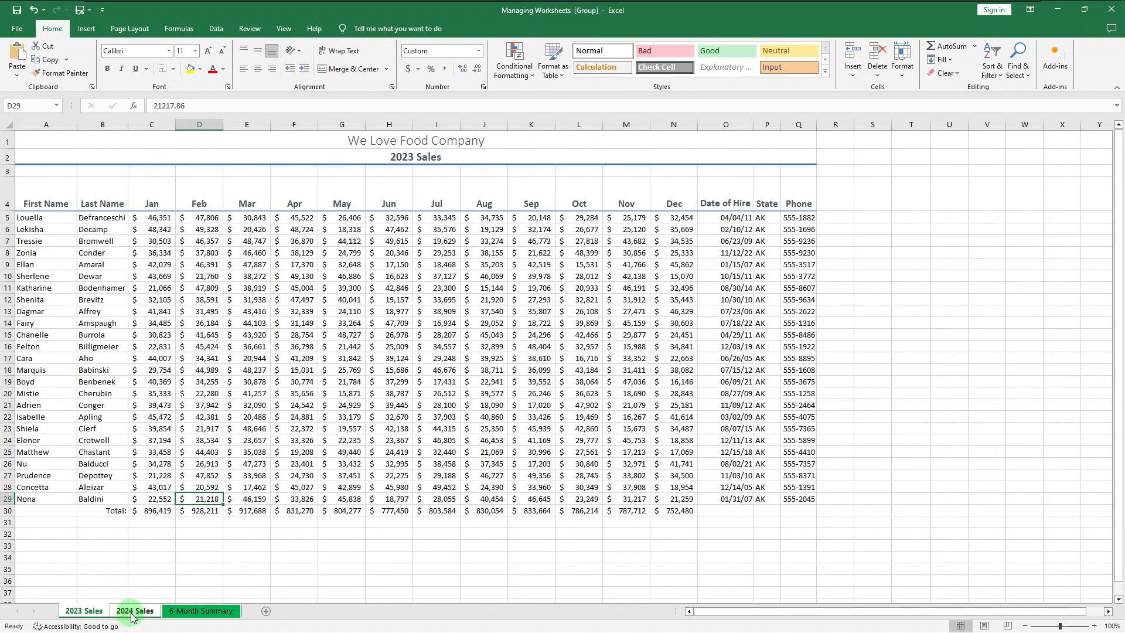
{"action": "right_click", "coordinate": [133, 614]}
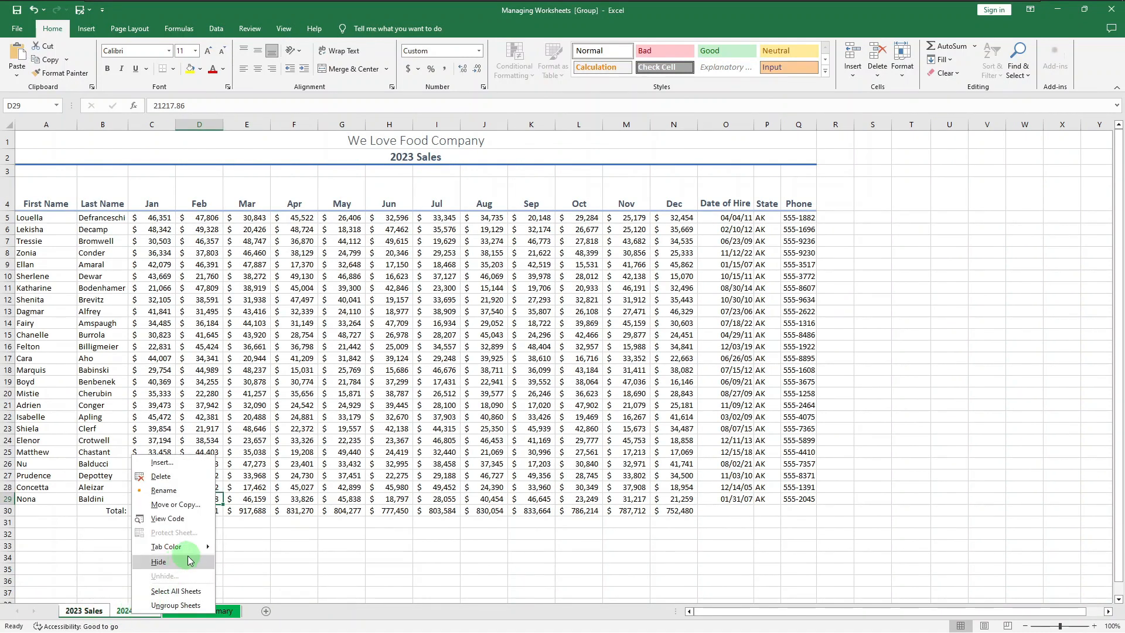
{"action": "mouse_move", "coordinate": [187, 547]}
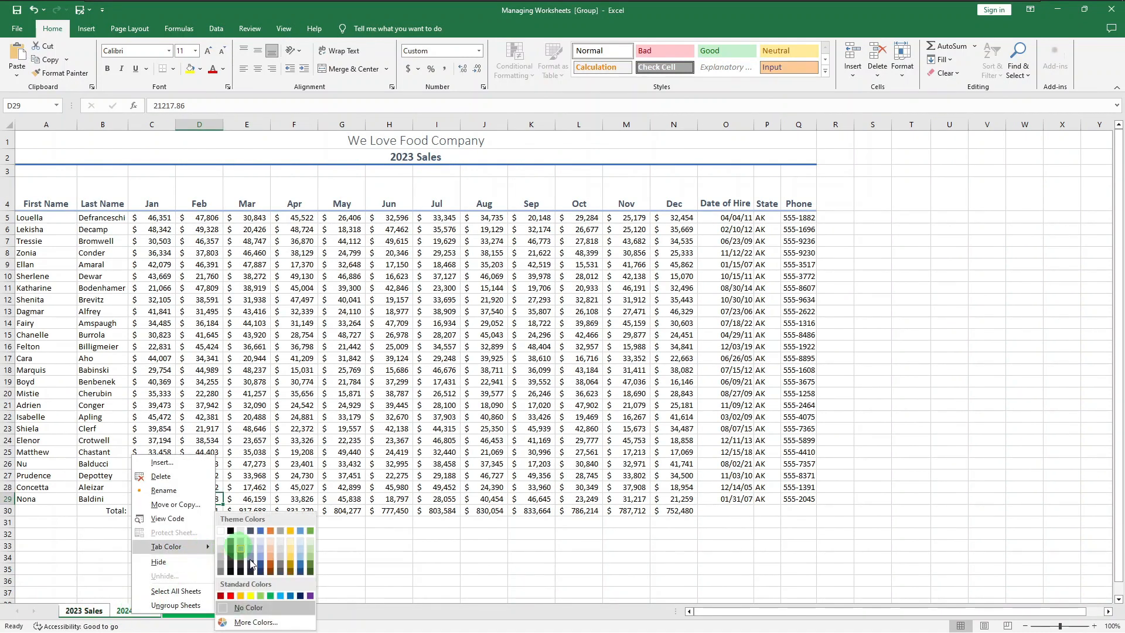
{"action": "left_click", "coordinate": [279, 596]}
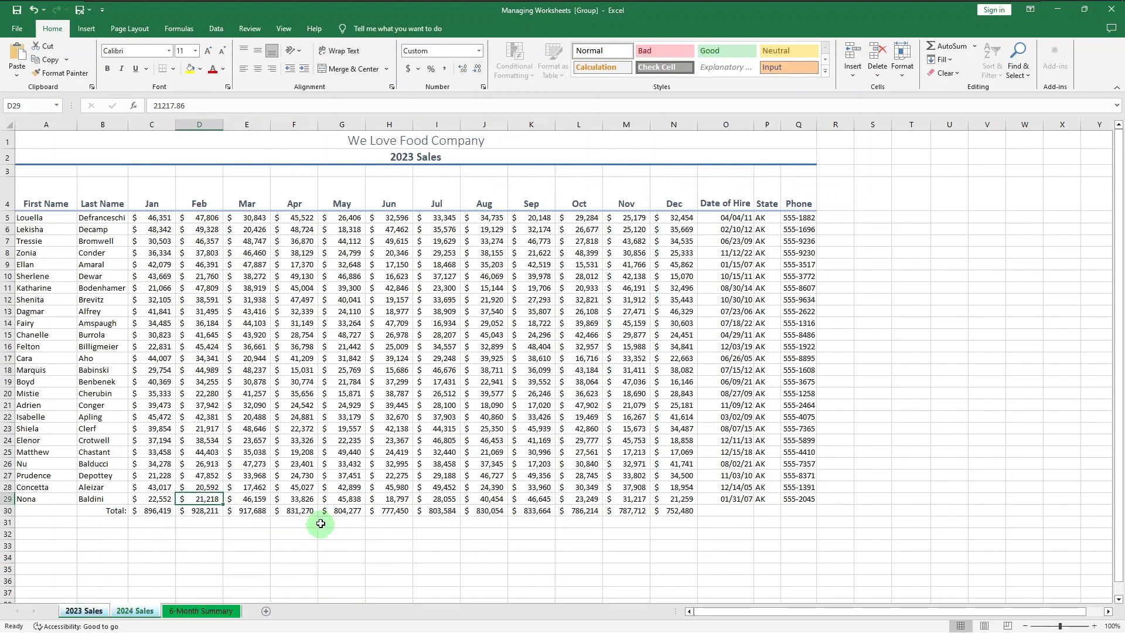
Step: Ungroup the sheets by selecting 6-Month Summary alone, then switch to the 2024 Sales sheet
{"action": "left_click", "coordinate": [218, 611]}
{"action": "key", "text": "ctrl+Page_Up"}
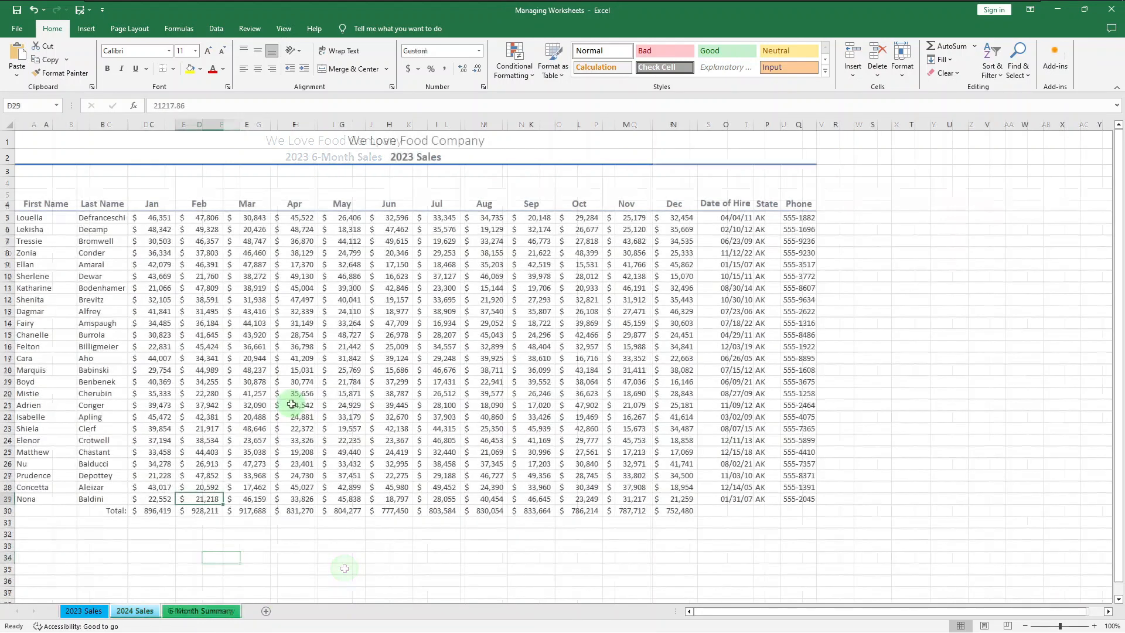